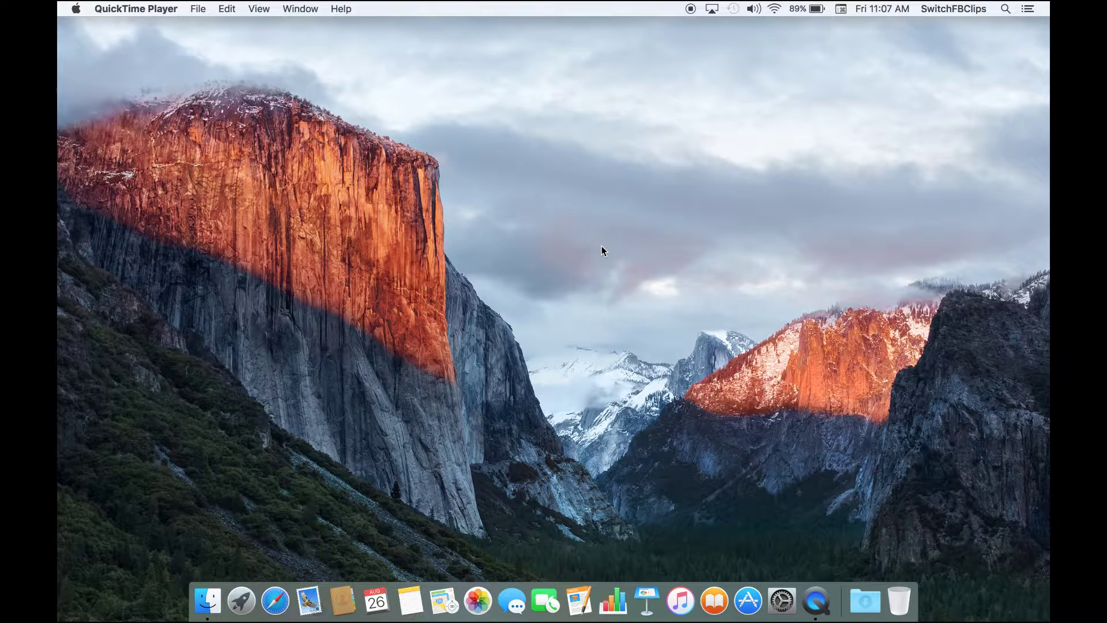
Bring Finder to the front in place of QuickTime Player by selecting the empty desktop.
{"action": "left_click", "coordinate": [519, 249]}
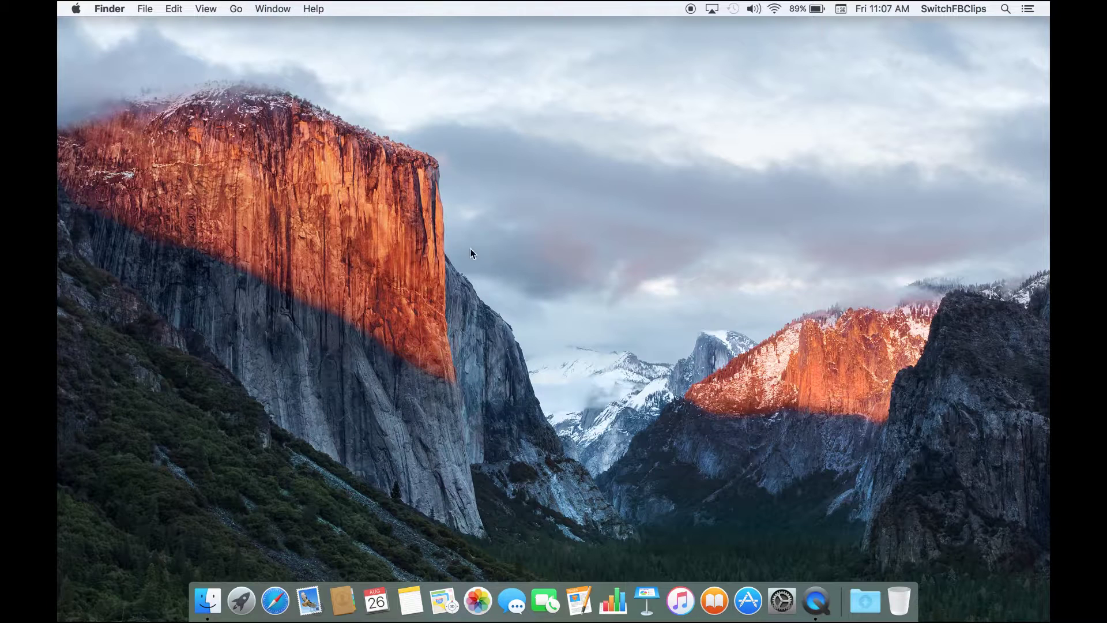
{"action": "left_click", "coordinate": [502, 272]}
Open a new Notes note and fill it with TEST pasted repeatedly across two lines.
{"action": "left_click", "coordinate": [408, 599]}
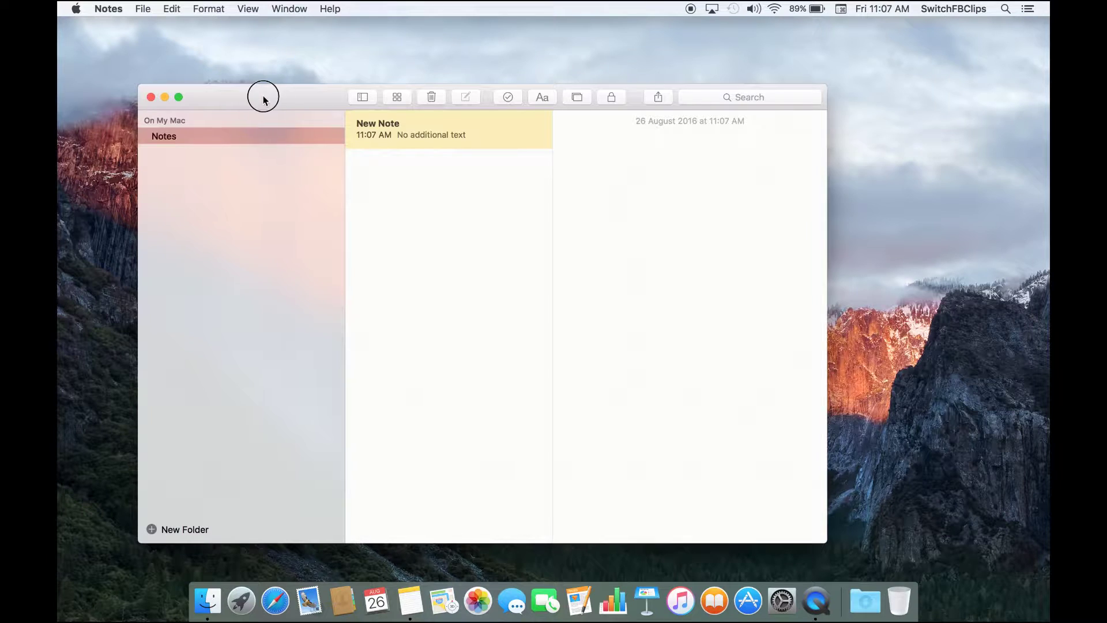
{"action": "left_click_drag", "start_coordinate": [262, 99], "coordinate": [357, 85]}
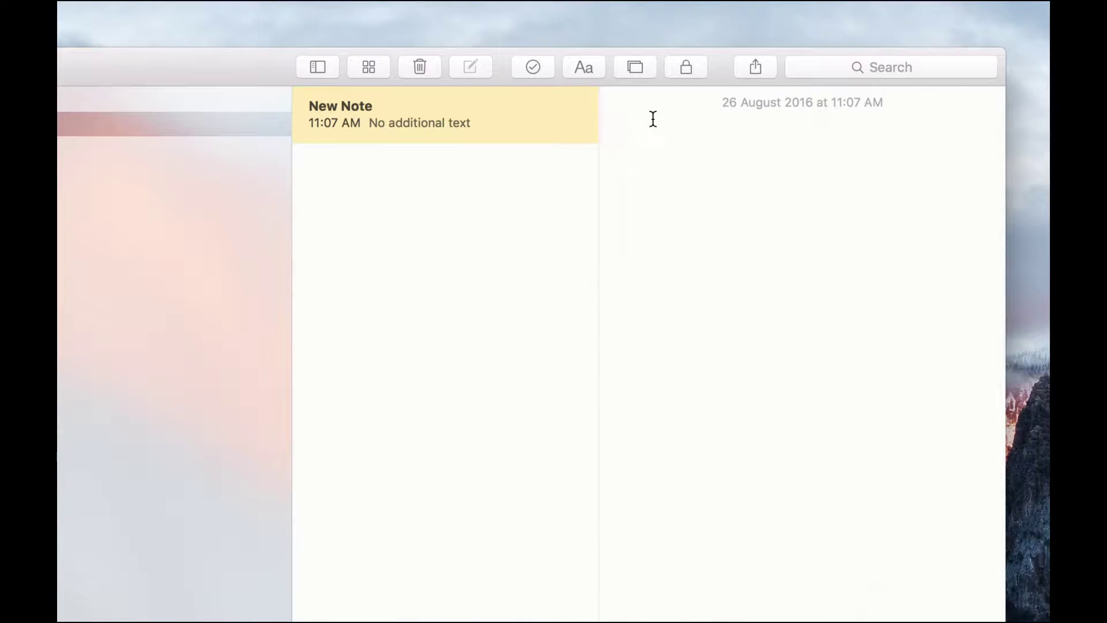
{"action": "type", "text": "TEST"}
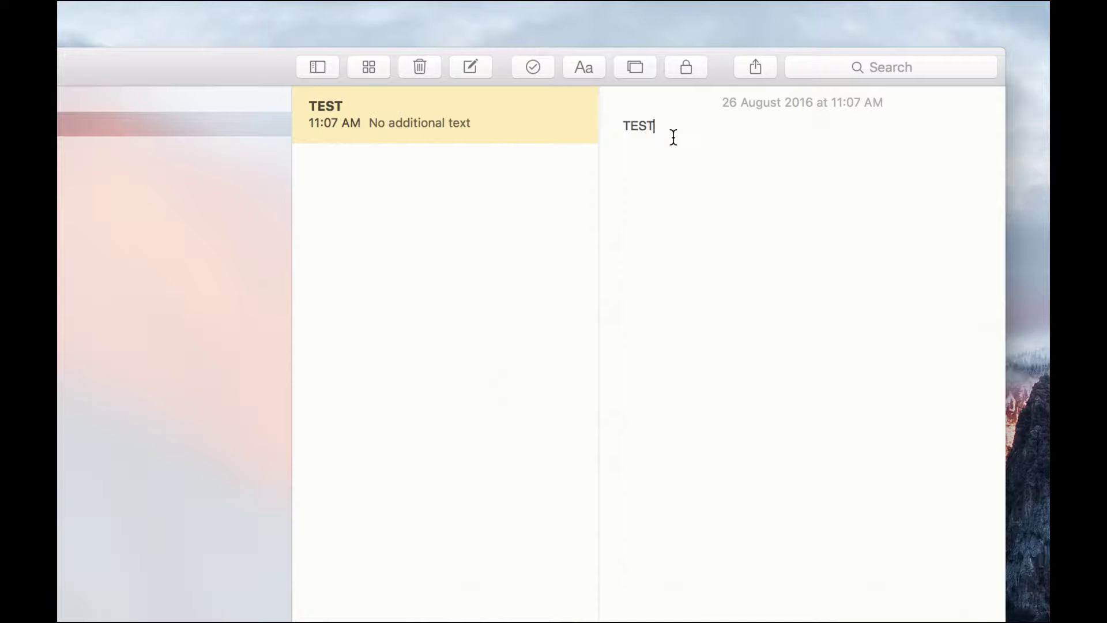
{"action": "key", "text": "super+a"}
{"action": "key", "text": "super+v"}
{"action": "key", "text": "super+v"}
{"action": "key", "text": "super+v"}
{"action": "key", "text": "super+v"}
{"action": "key", "text": "super+v"}
{"action": "key", "text": "super+v"}
{"action": "key", "text": "super+v"}
{"action": "key", "text": "super+v"}
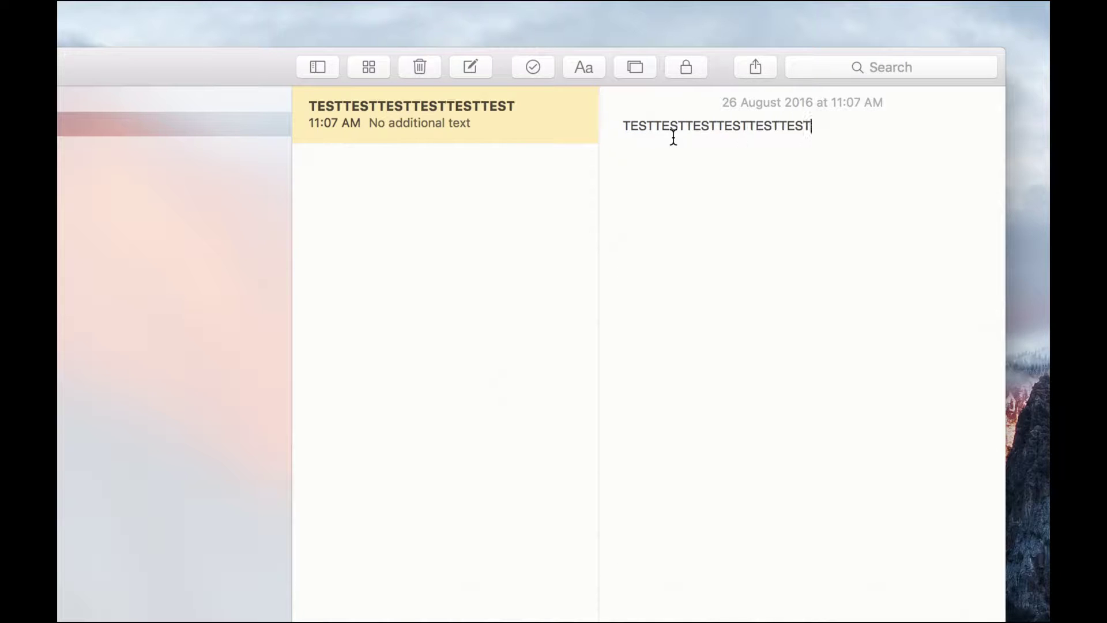
{"action": "key", "text": "super+v"}
{"action": "key", "text": "super+v"}
{"action": "key", "text": "super+v"}
{"action": "key", "text": "super+v"}
{"action": "key", "text": "super+v"}
{"action": "key", "text": "super+v"}
{"action": "key", "text": "super+v"}
{"action": "key", "text": "super+v"}
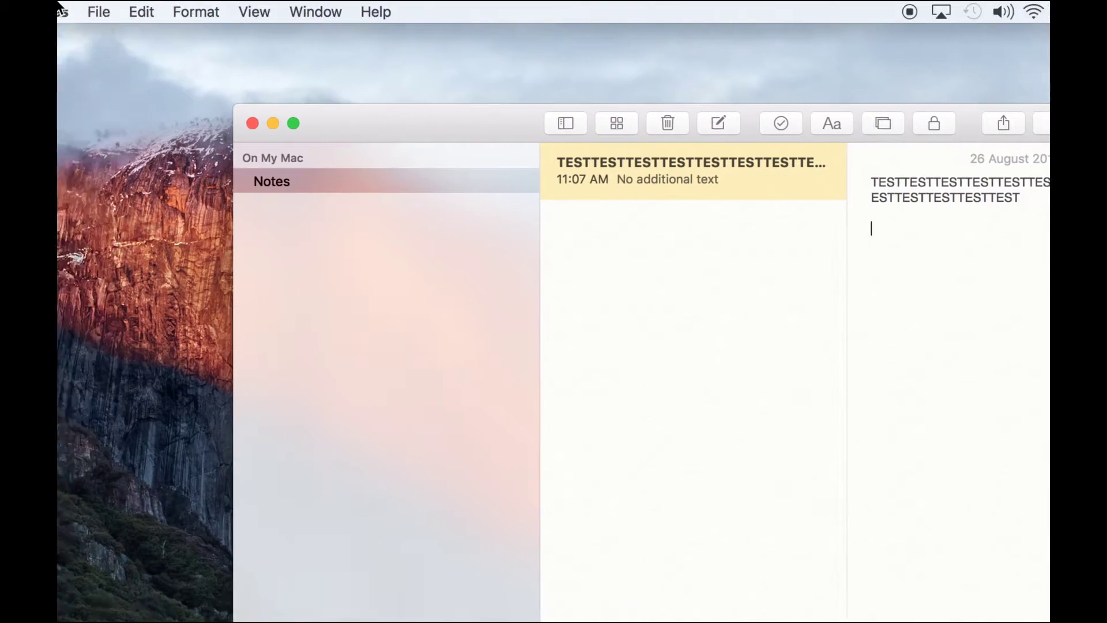
Select all the TEST text, apply Heading then Title style, and bring up System Preferences.
{"action": "mouse_move", "coordinate": [59, 6]}
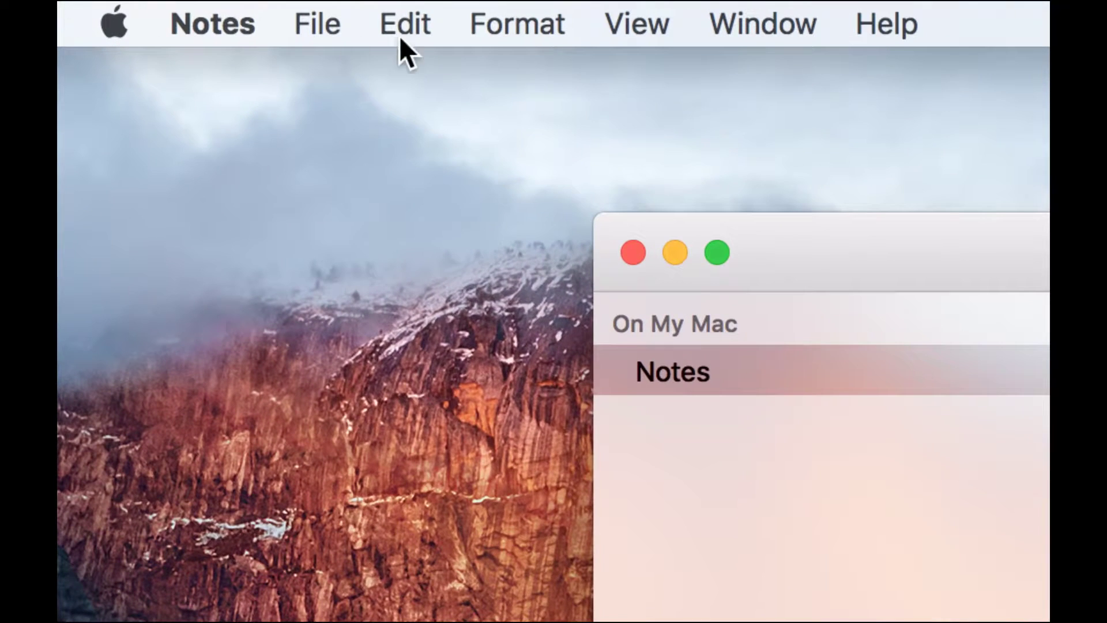
{"action": "left_click", "coordinate": [227, 12]}
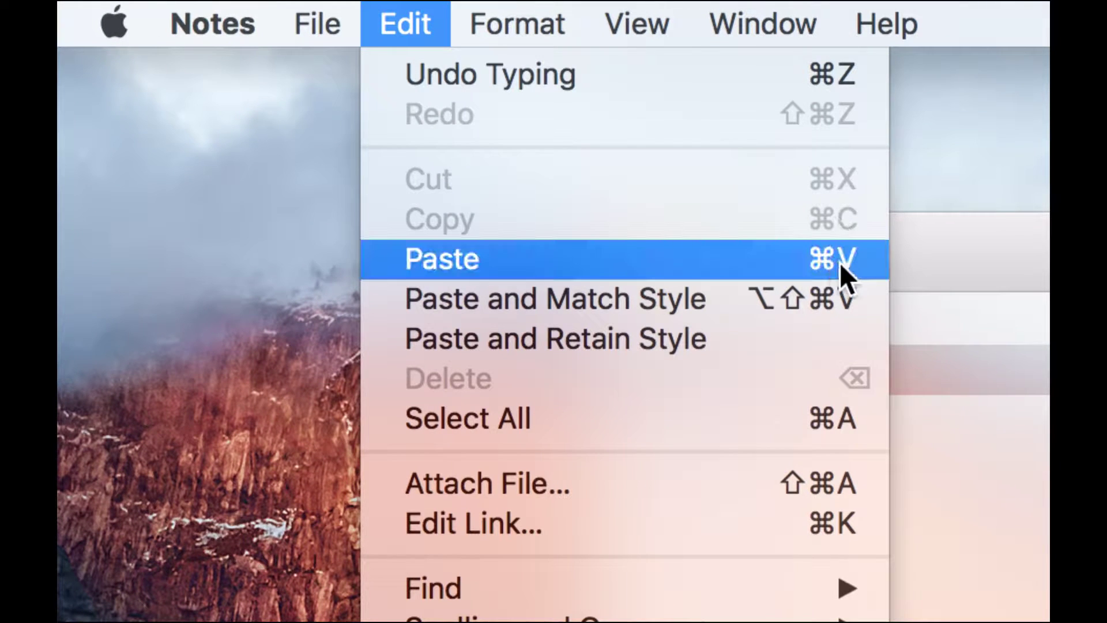
{"action": "left_click", "coordinate": [827, 424]}
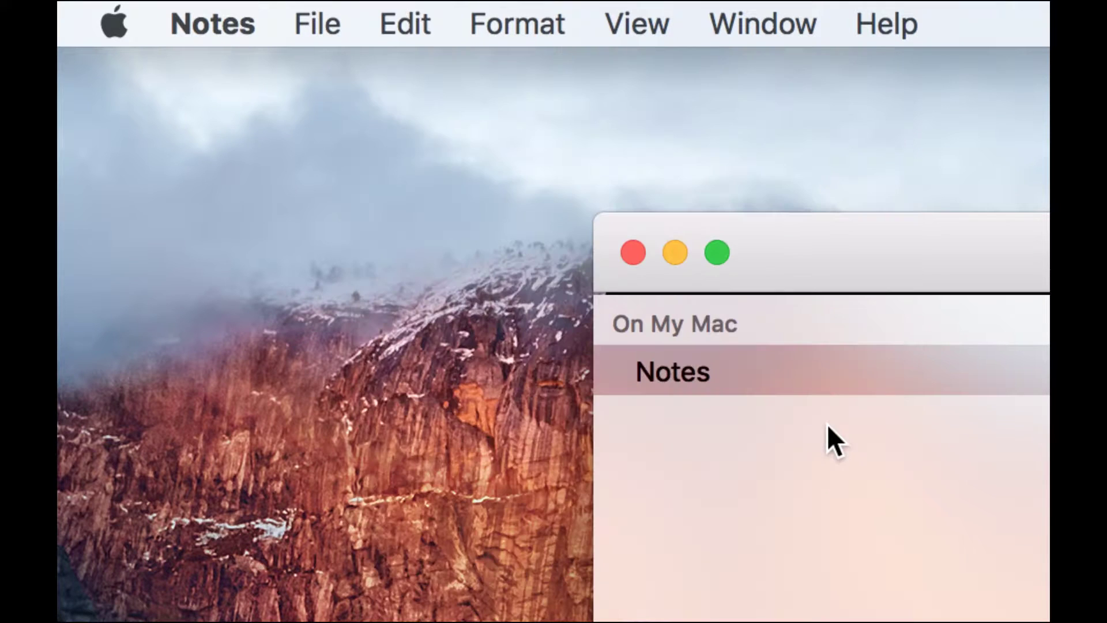
{"action": "left_click", "coordinate": [402, 7]}
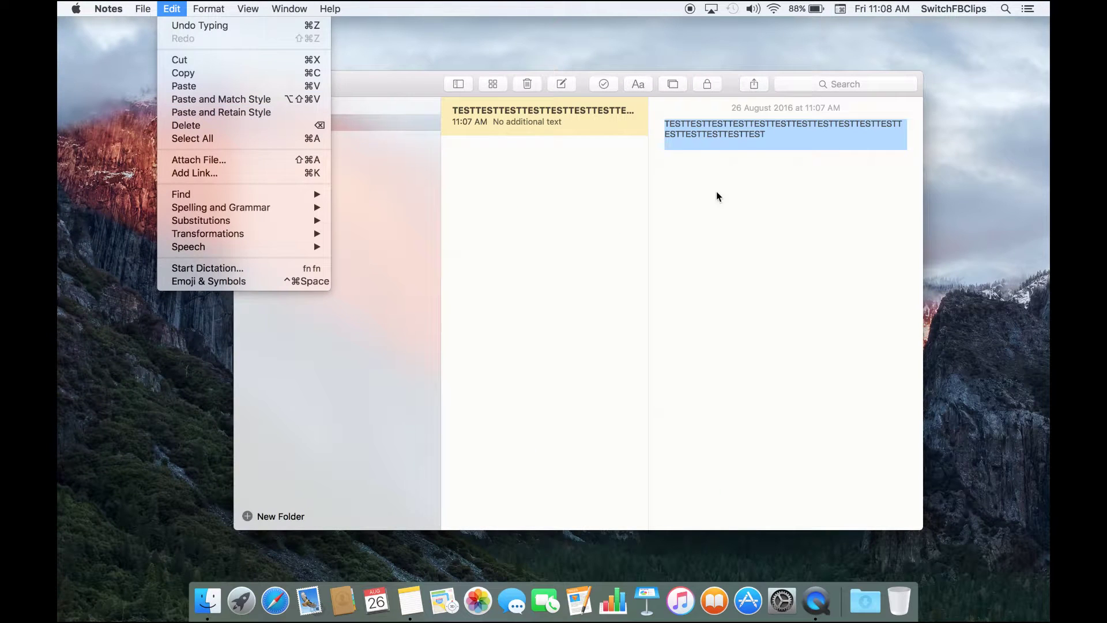
{"action": "left_click", "coordinate": [742, 180]}
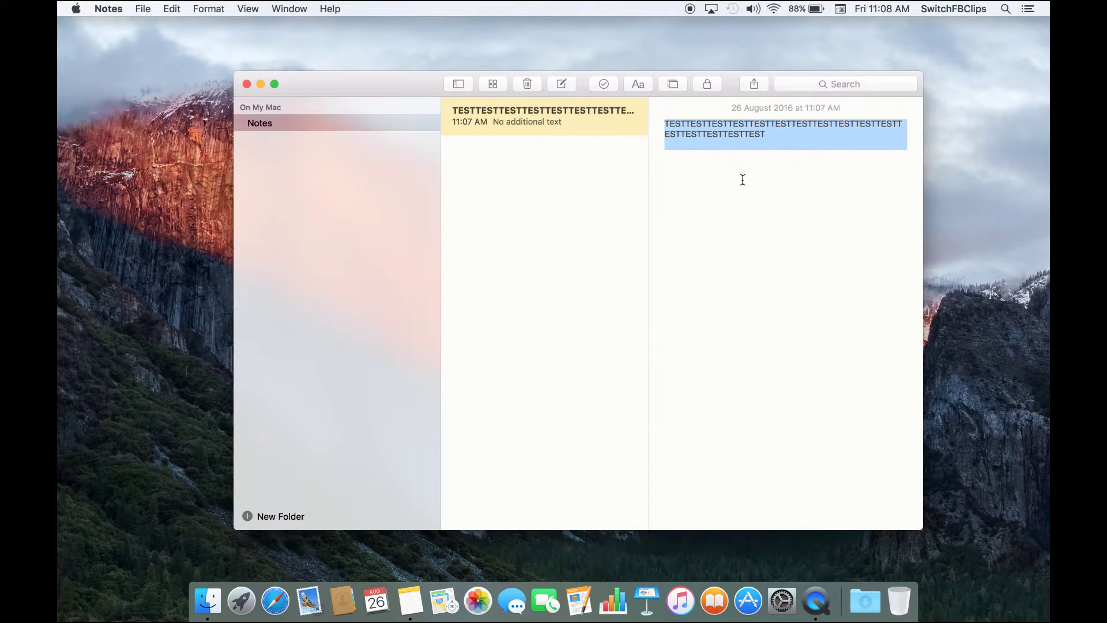
{"action": "key", "text": "super+shift+h"}
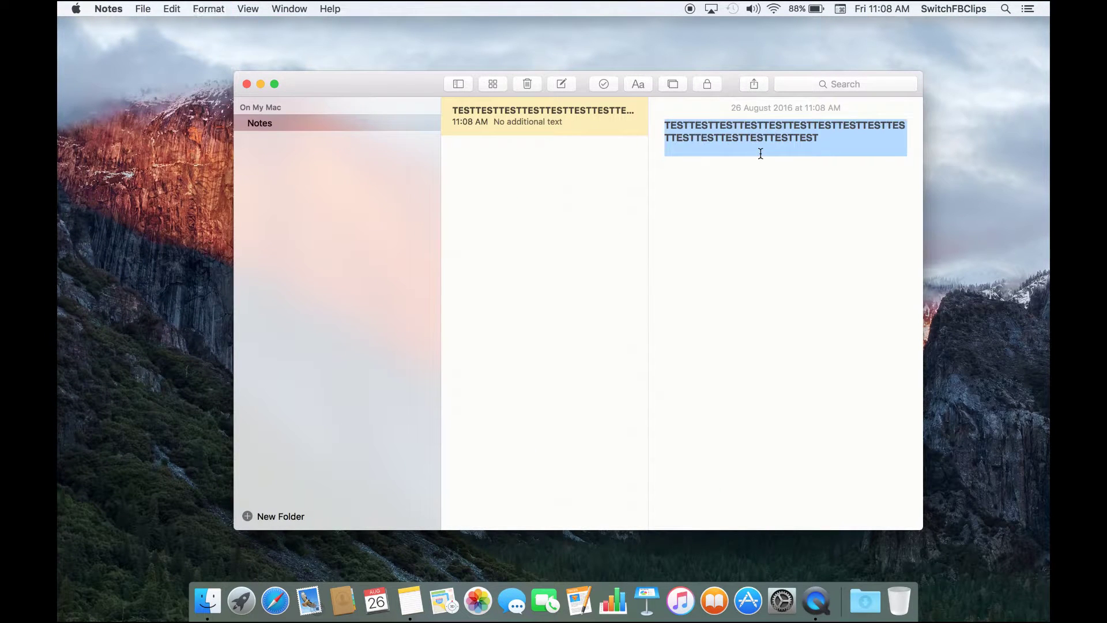
{"action": "key", "text": "super+shift+t"}
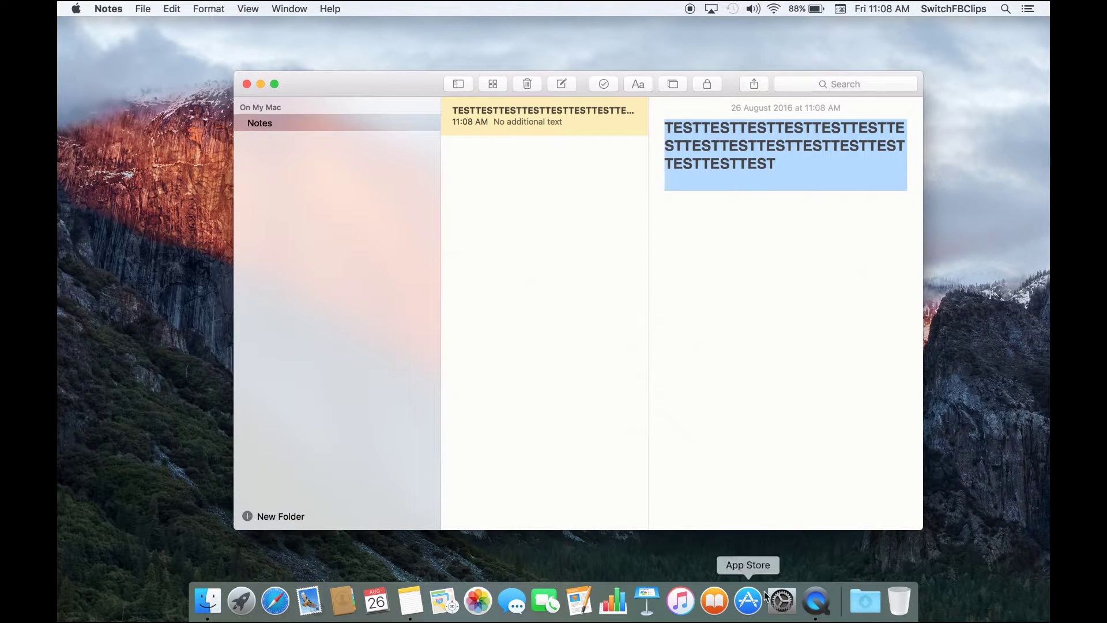
{"action": "left_click", "coordinate": [782, 600]}
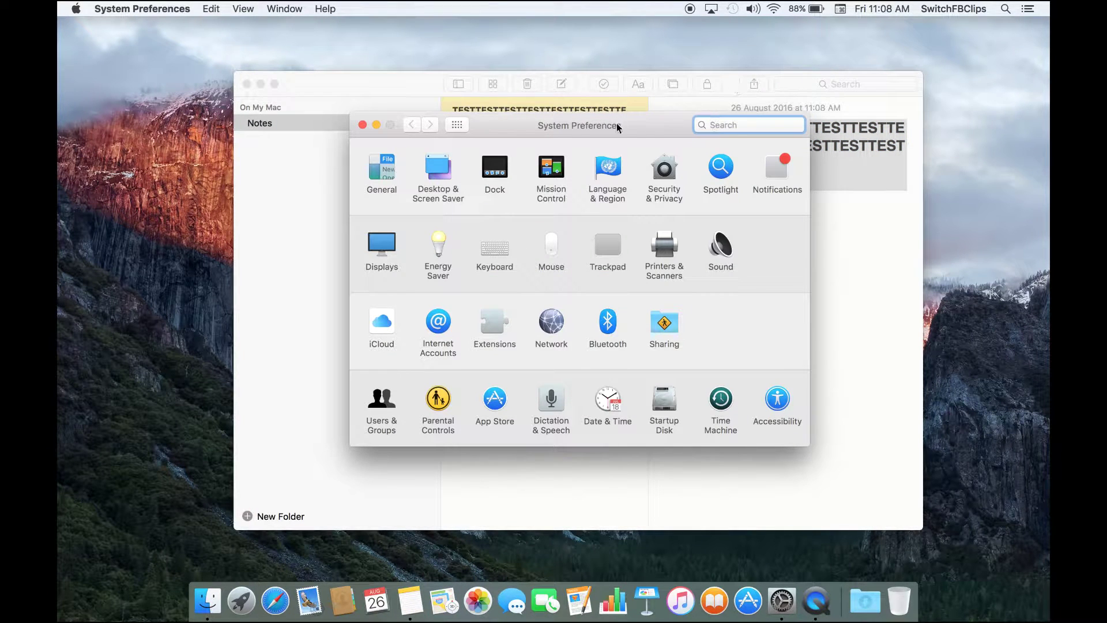
Tick Enable Sticky Keys under Accessibility > Keyboard, leaving Slow Keys off.
{"action": "left_click_drag", "start_coordinate": [617, 126], "coordinate": [671, 118]}
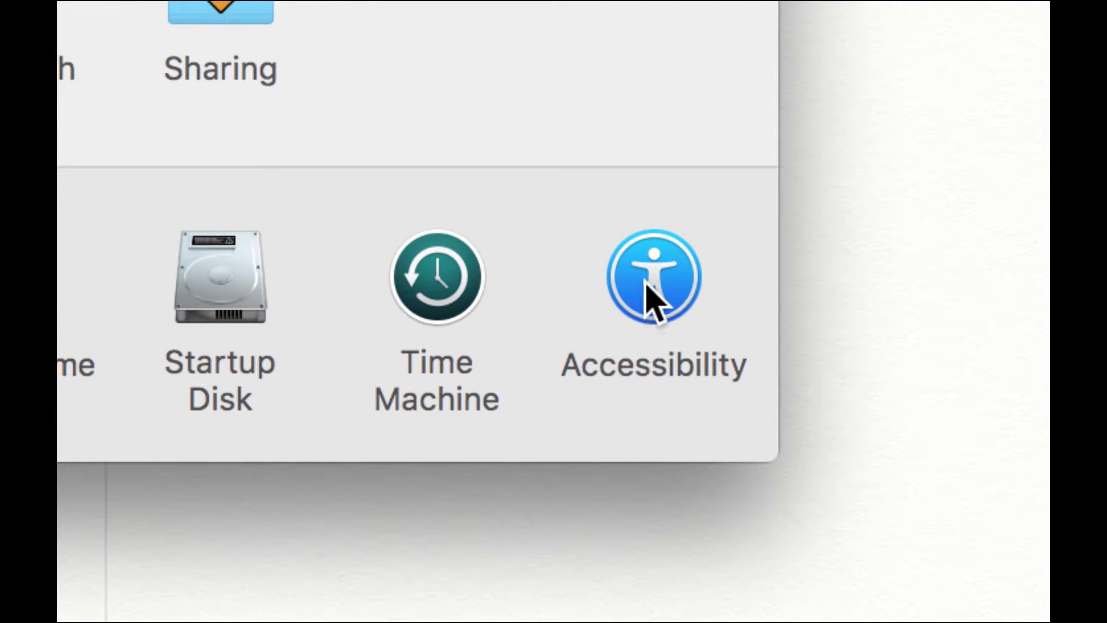
{"action": "left_click", "coordinate": [648, 286]}
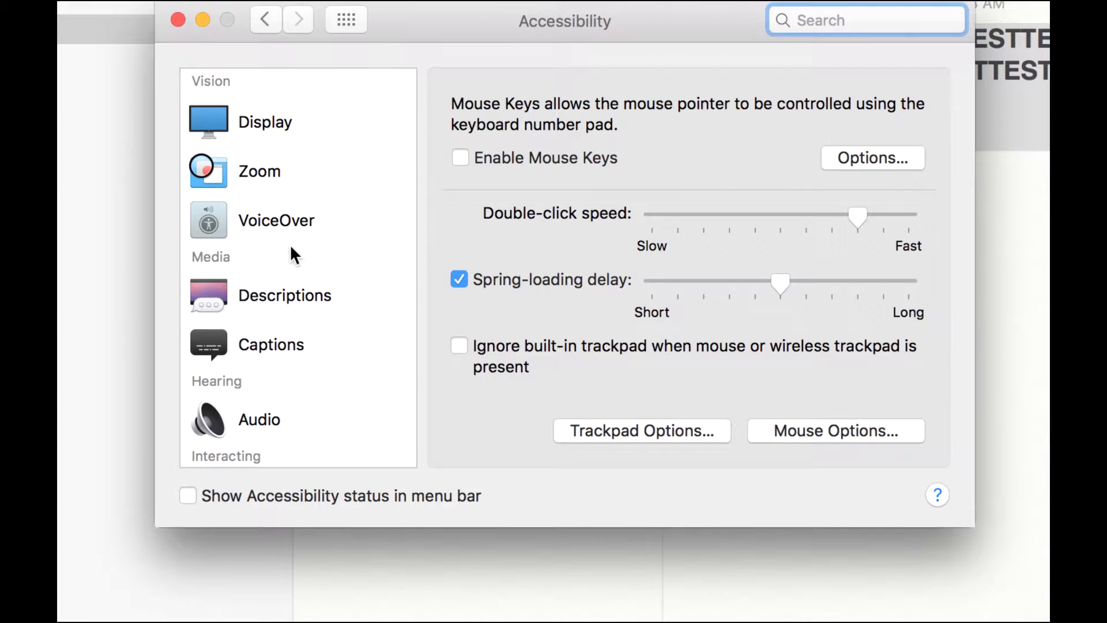
{"action": "scroll", "coordinate": [284, 209], "scroll_direction": "down", "scroll_amount": 5}
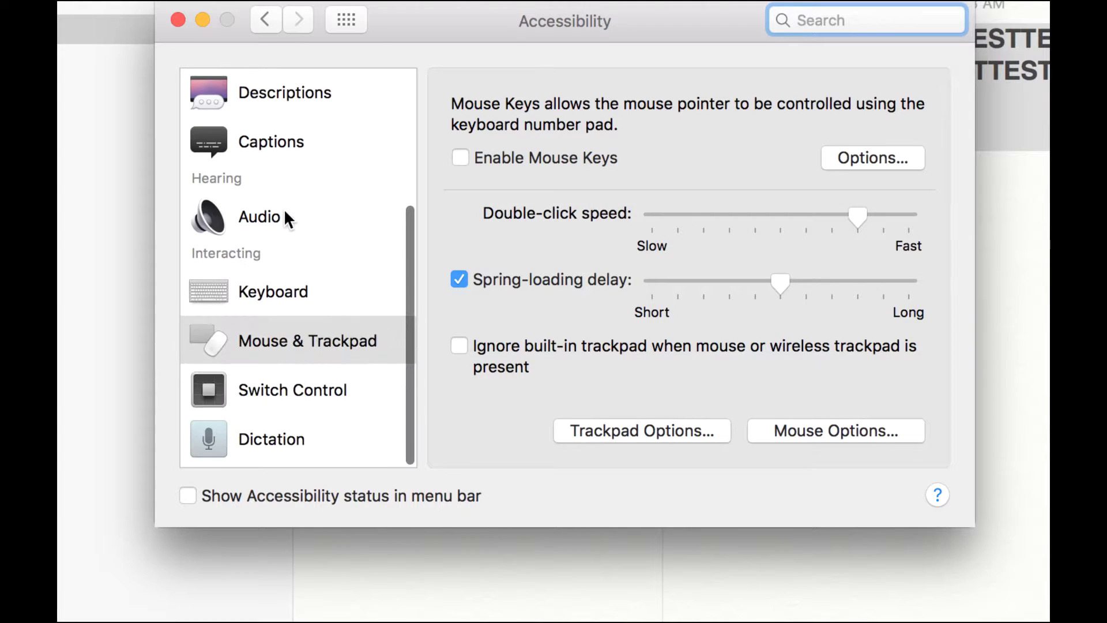
{"action": "left_click", "coordinate": [242, 311]}
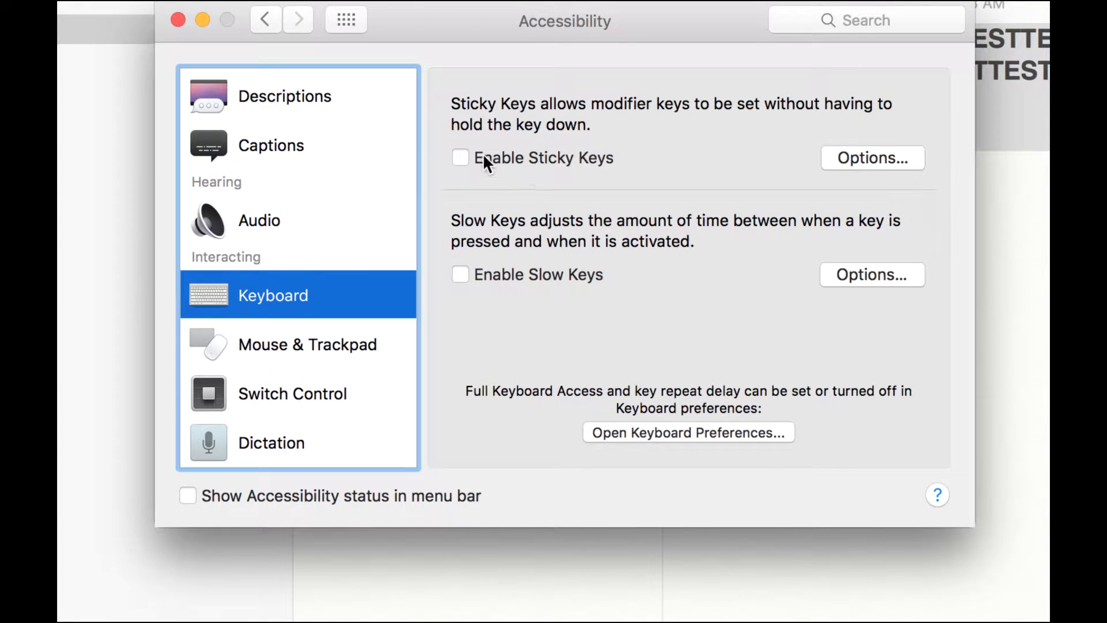
{"action": "left_click", "coordinate": [463, 158]}
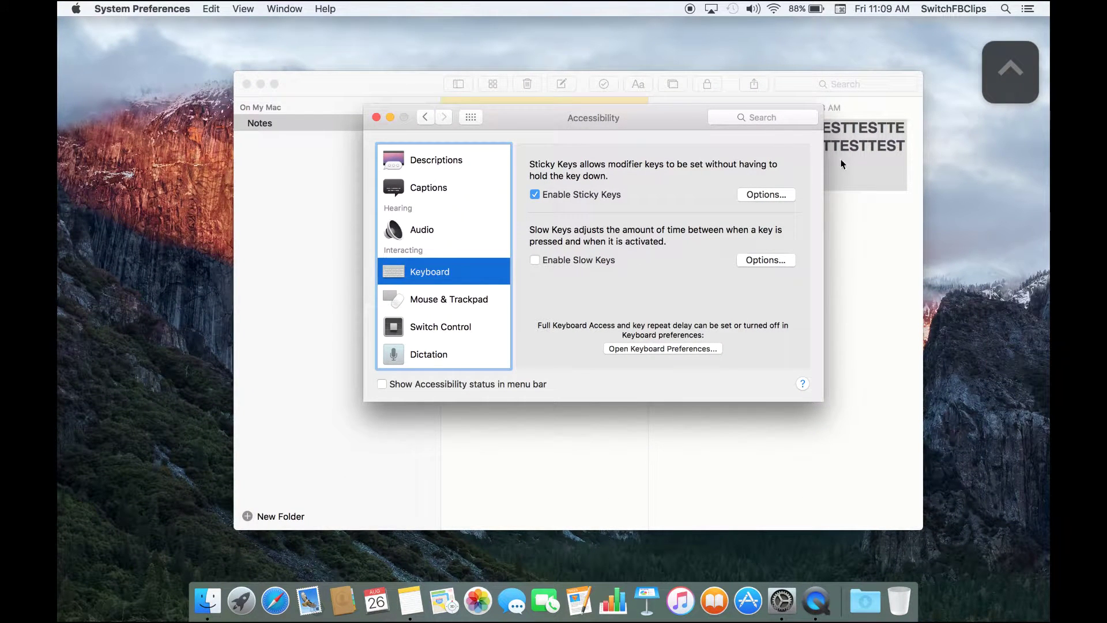
{"action": "key", "text": "shift"}
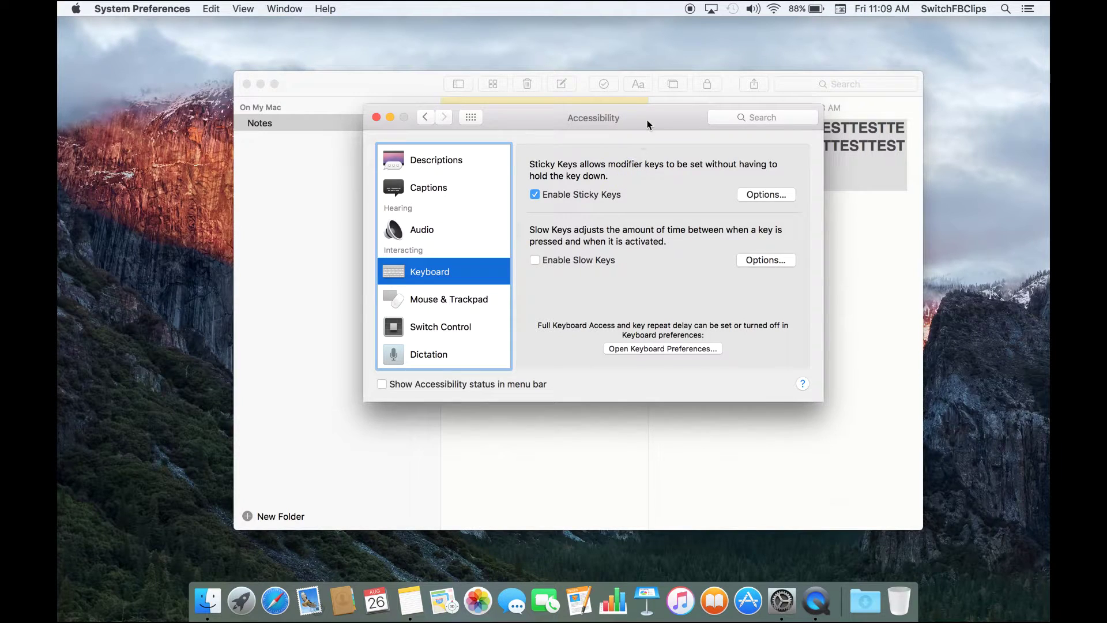
{"action": "left_click_drag", "start_coordinate": [647, 124], "coordinate": [594, 161]}
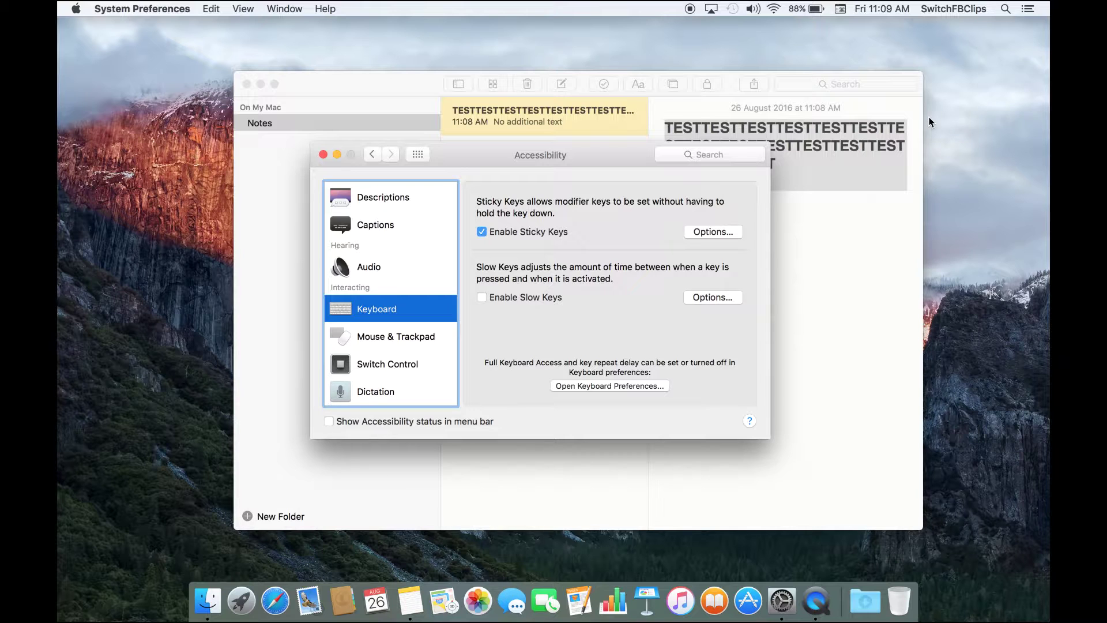
Copy the bold TEST text with Sticky Keys ⌘ then C, and paste it twice with ⌘ then V.
{"action": "left_click", "coordinate": [835, 249]}
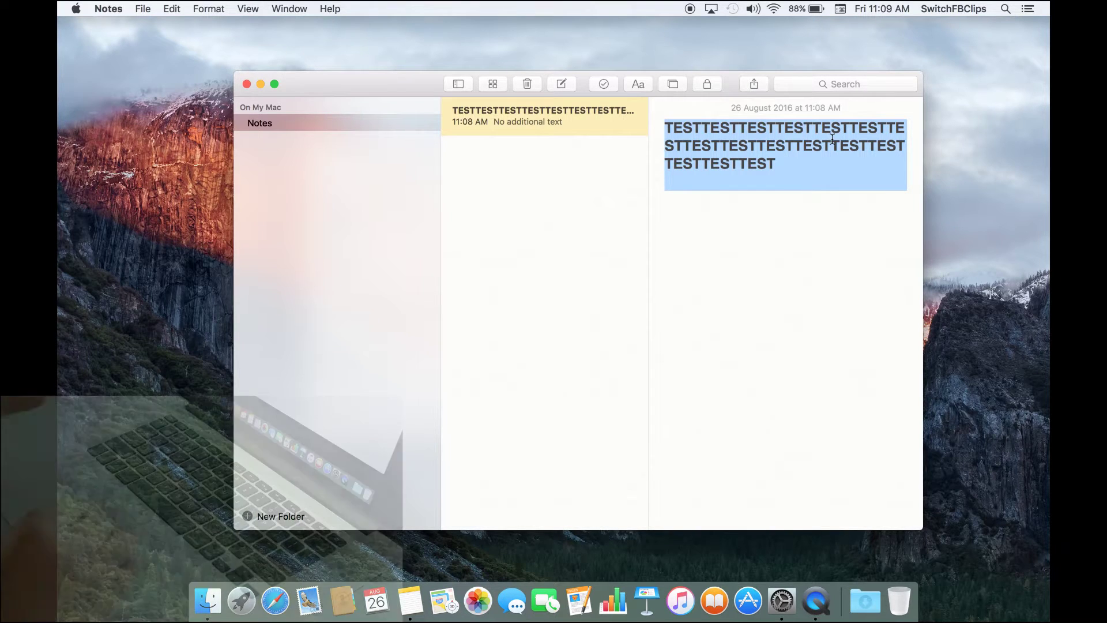
{"action": "key", "text": "super"}
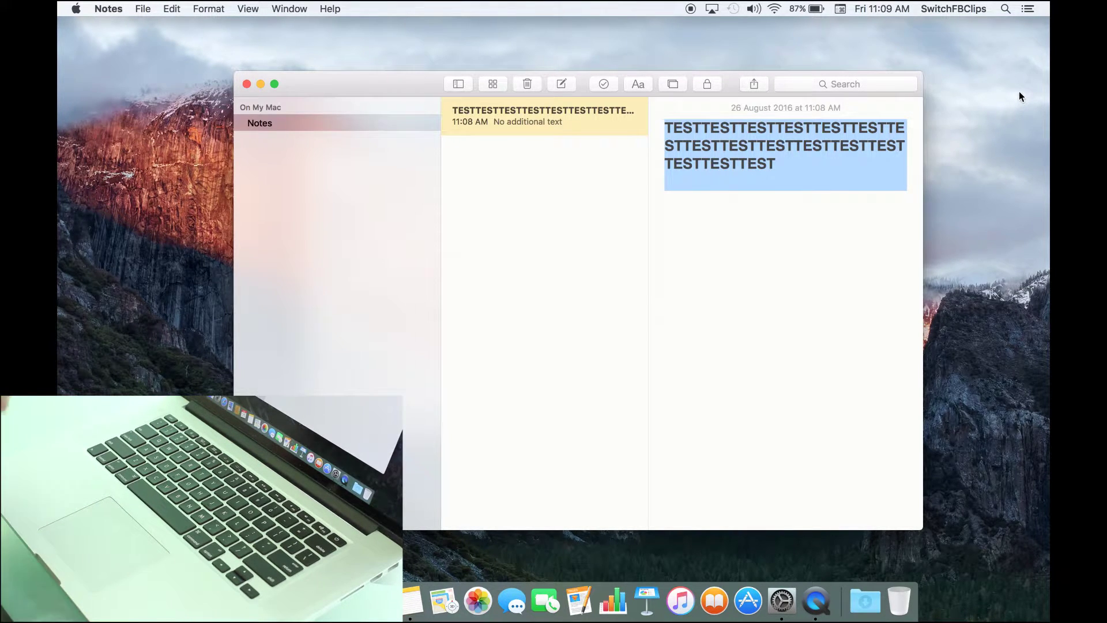
{"action": "key", "text": "super+c"}
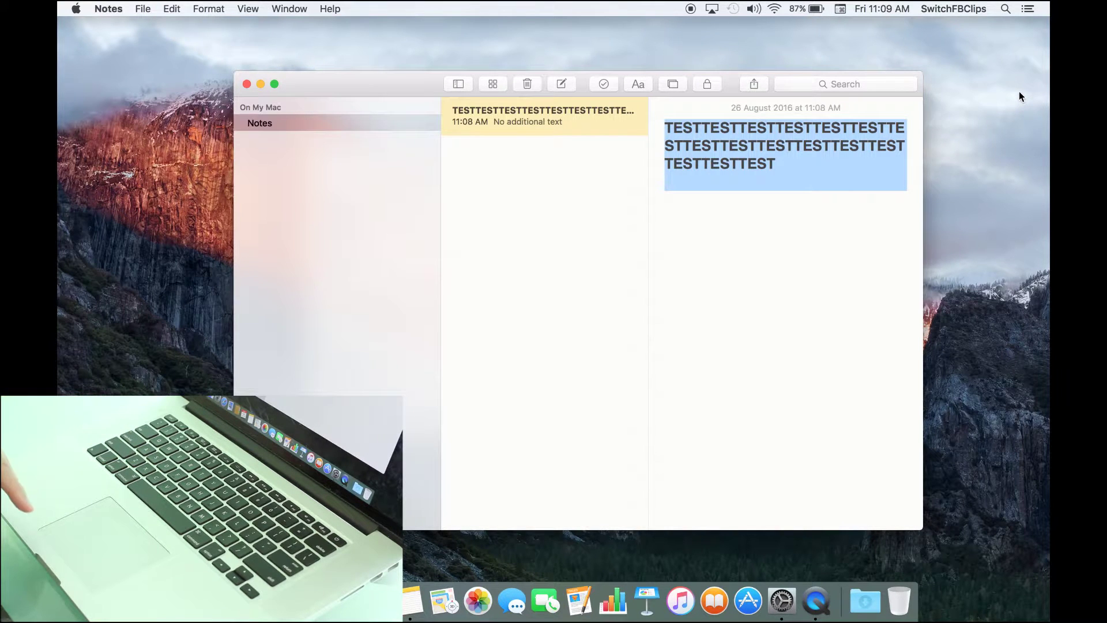
{"action": "key", "text": "super"}
{"action": "key", "text": "super+v"}
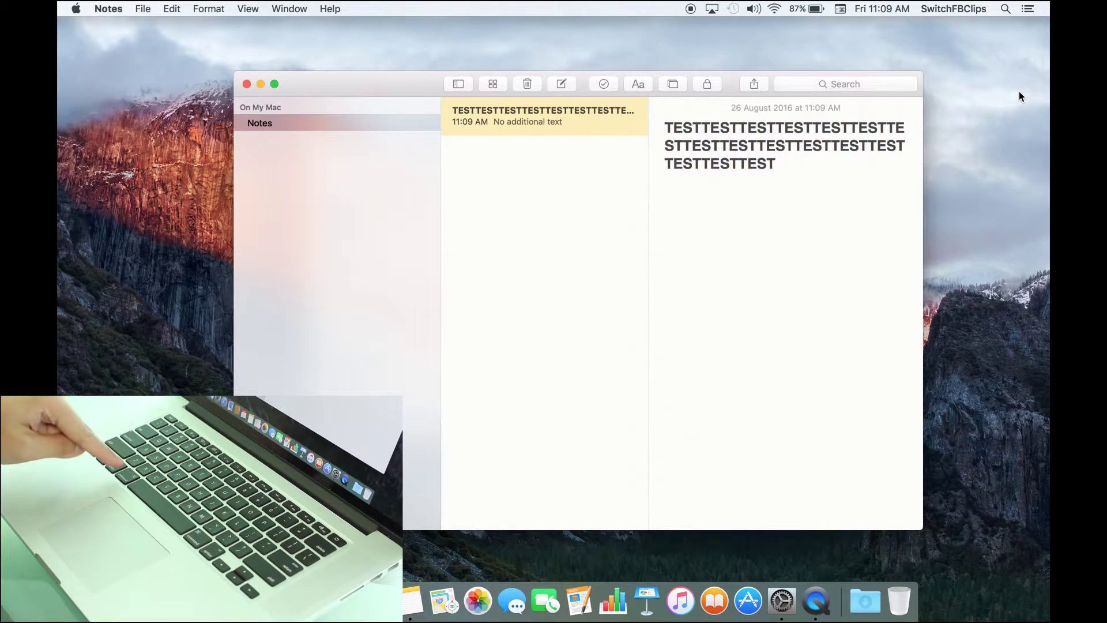
{"action": "key", "text": "super+v"}
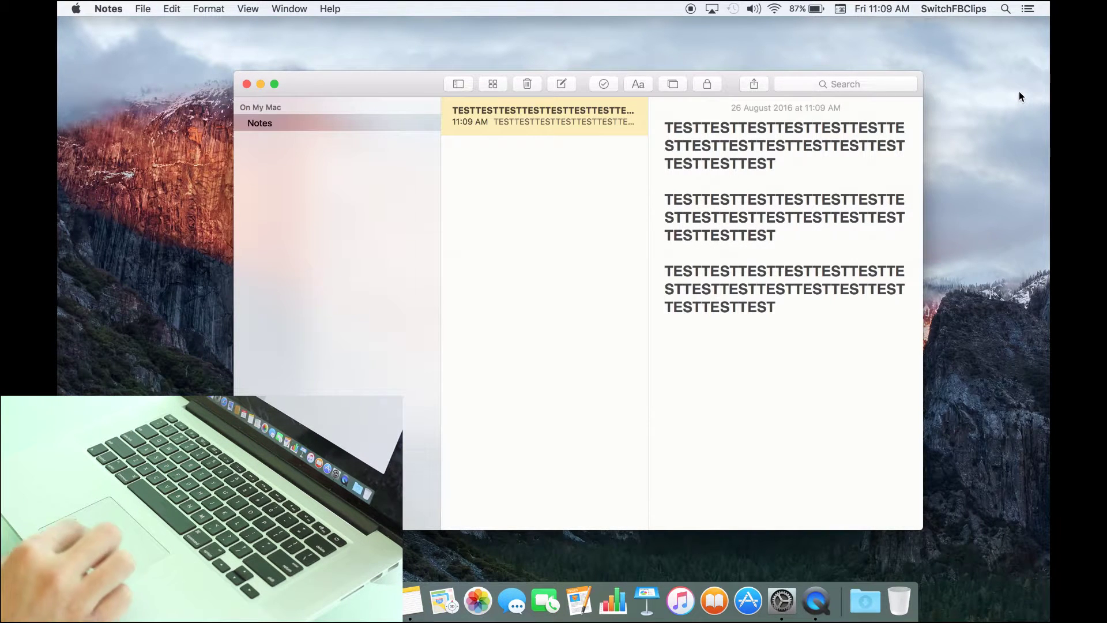
In a new note, Paste and Match Style the TEST text using latched ⌘, ⇧, ⌥ then V.
{"action": "left_click", "coordinate": [569, 84]}
{"action": "left_click", "coordinate": [168, 6]}
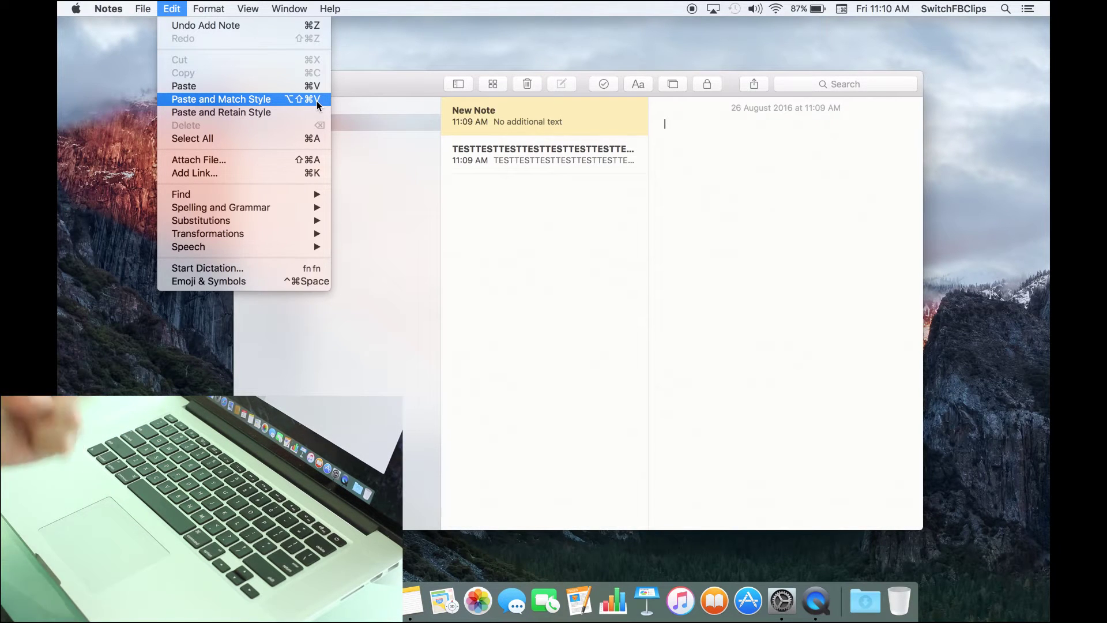
{"action": "key", "text": "super"}
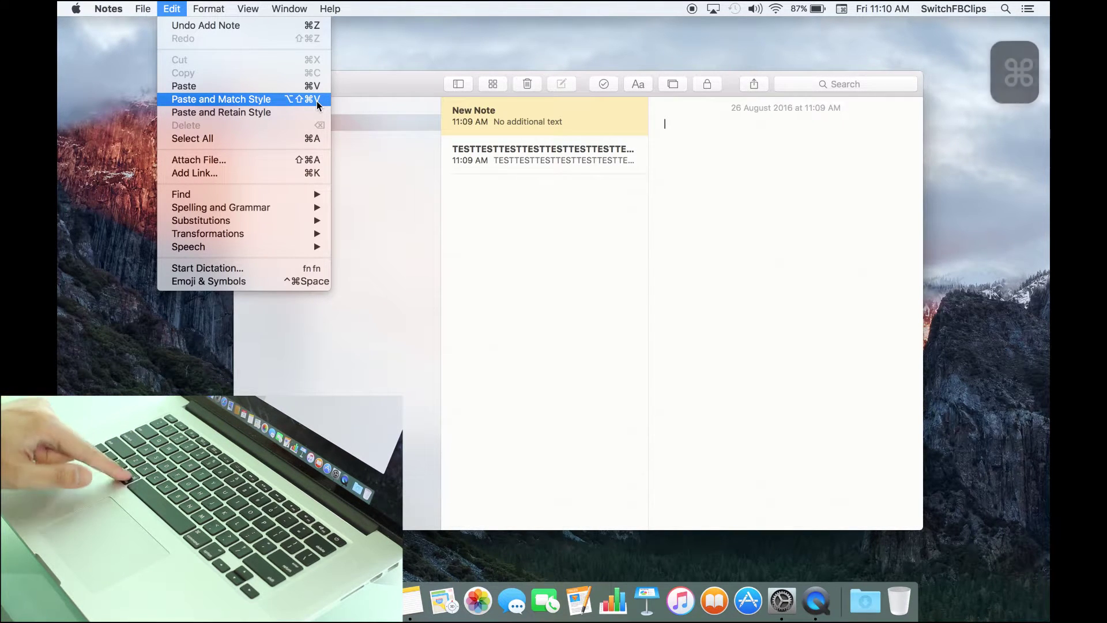
{"action": "key", "text": "shift"}
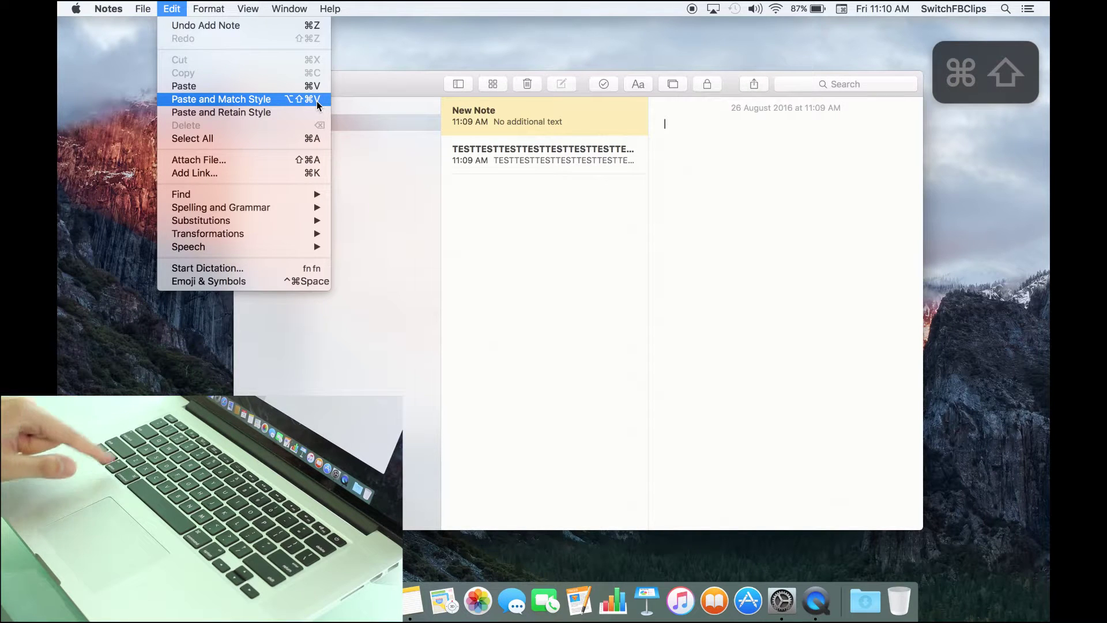
{"action": "key", "text": "alt"}
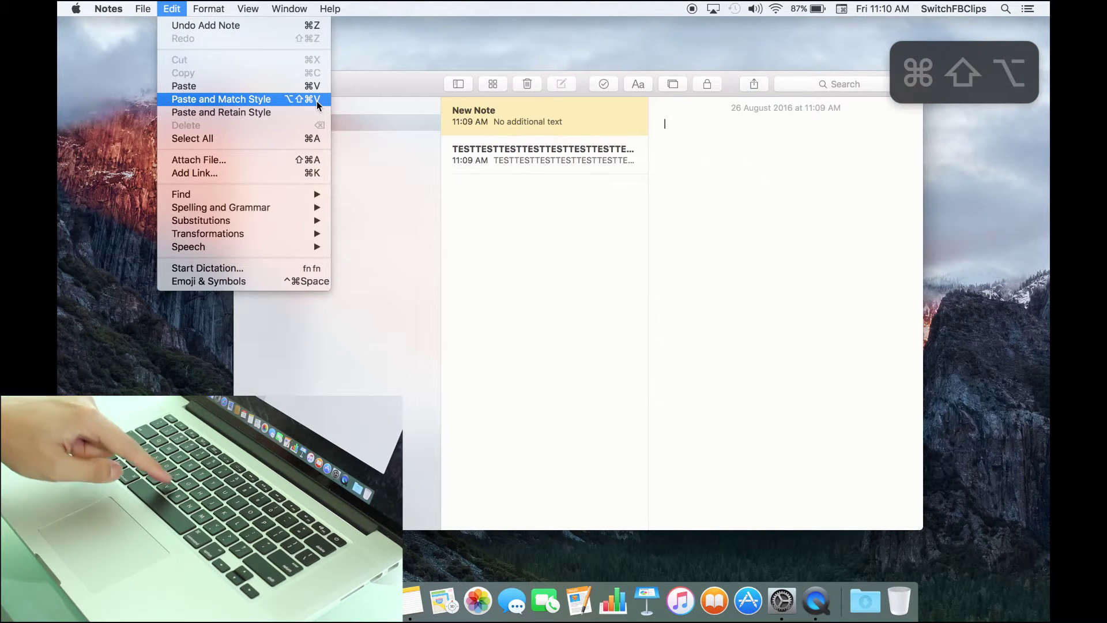
{"action": "key", "text": "super+shift+alt+v"}
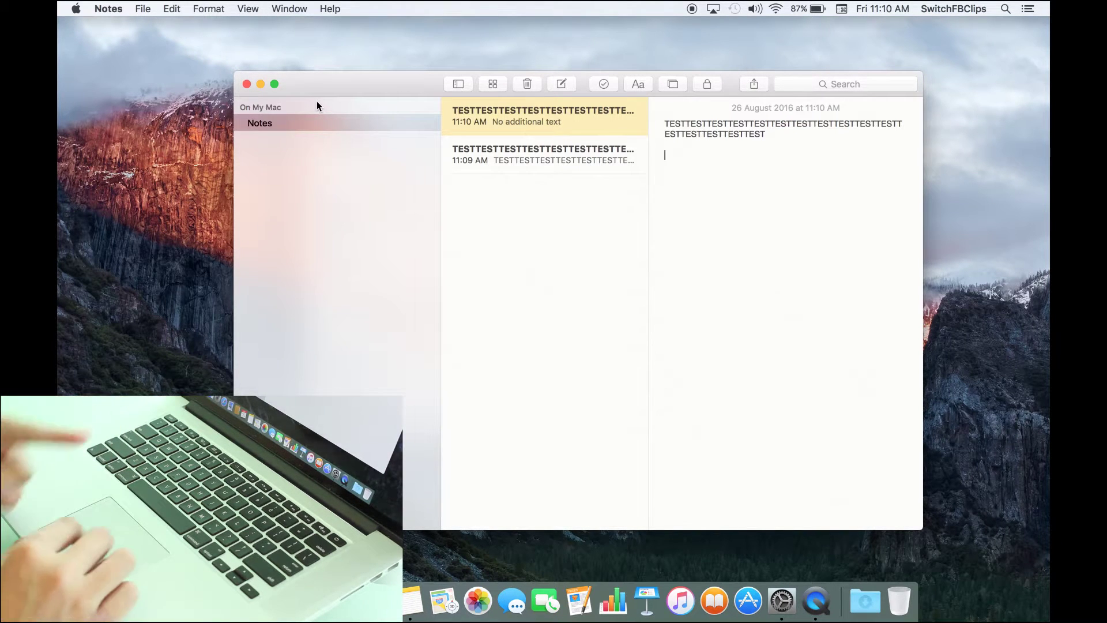
Use Sticky Keys ⌘⇧C, ⌘⇧U and ⌘⇧A to go to Computer, Utilities, then Applications.
{"action": "left_click", "coordinate": [175, 108]}
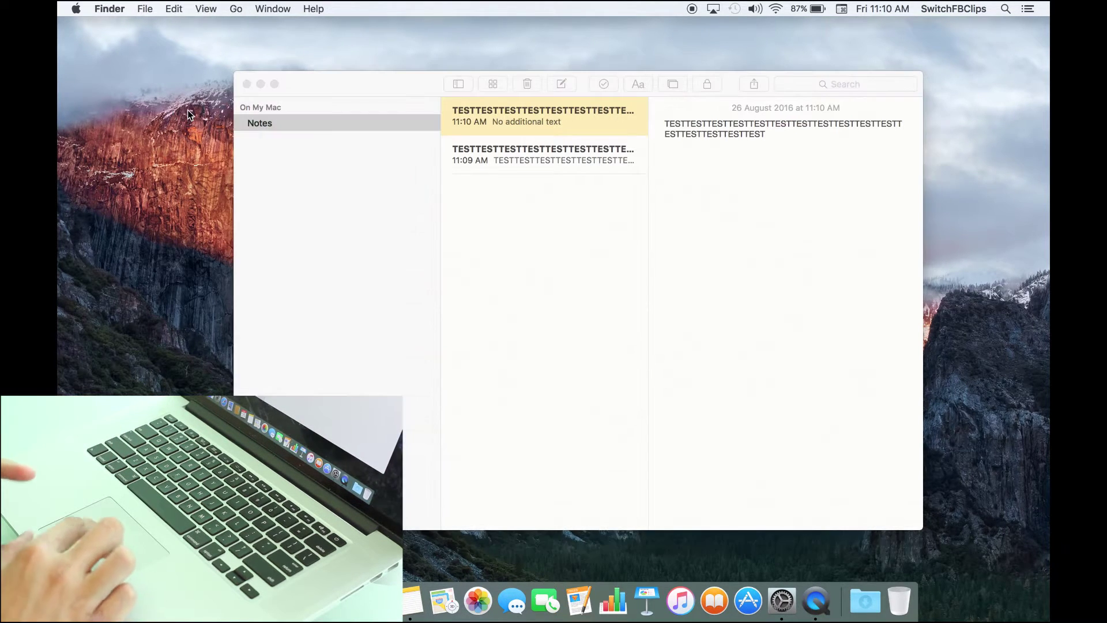
{"action": "left_click", "coordinate": [228, 7]}
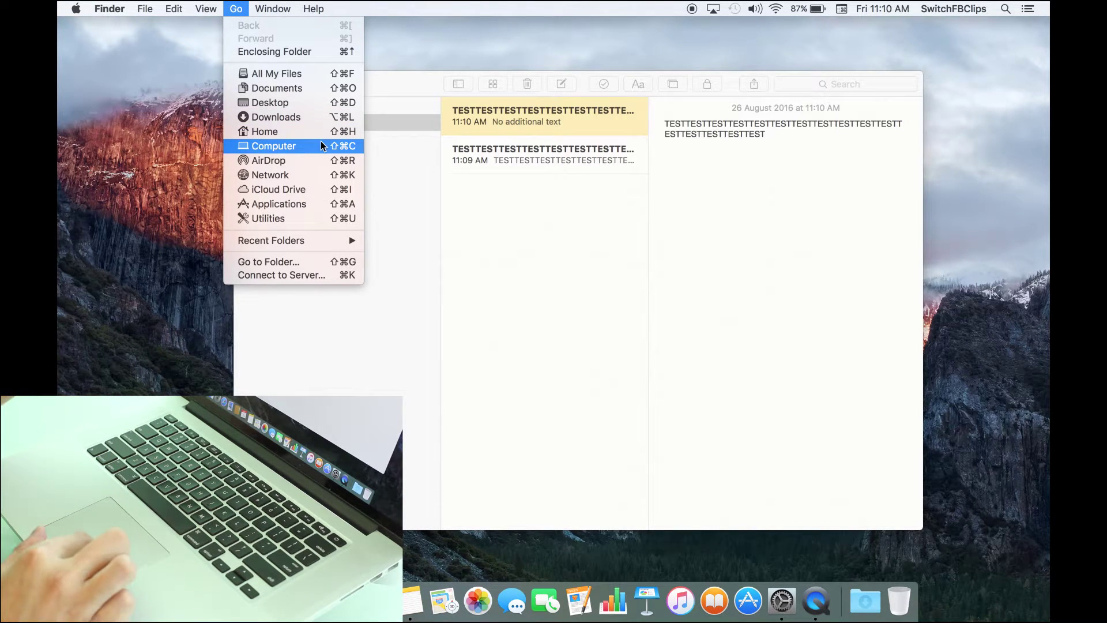
{"action": "left_click", "coordinate": [123, 228]}
{"action": "key", "text": "super+shift"}
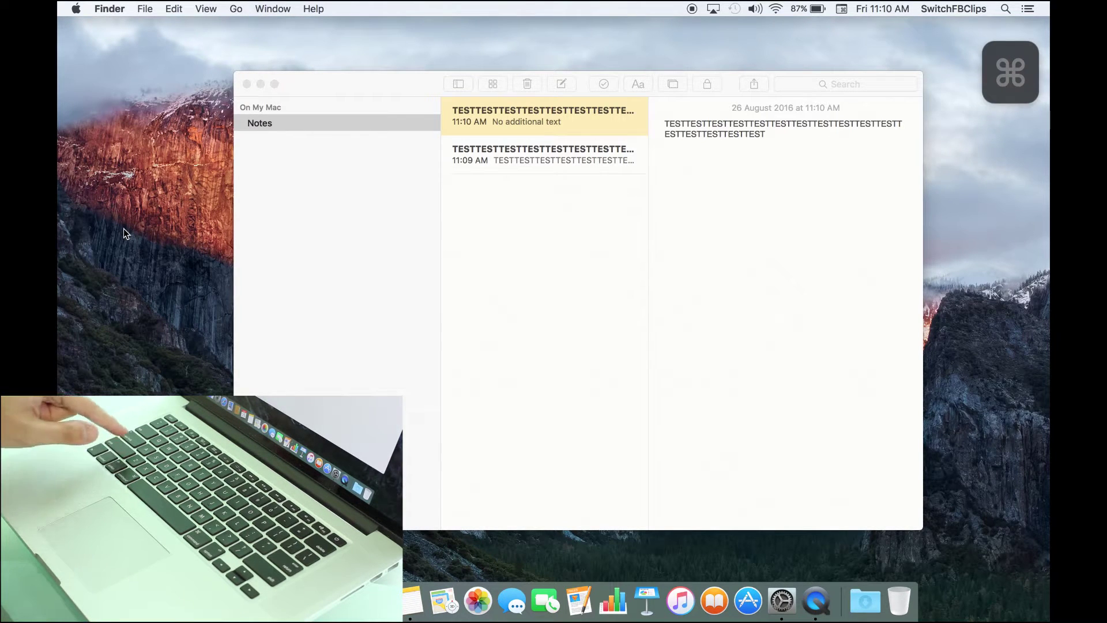
{"action": "key", "text": "super+shift+c"}
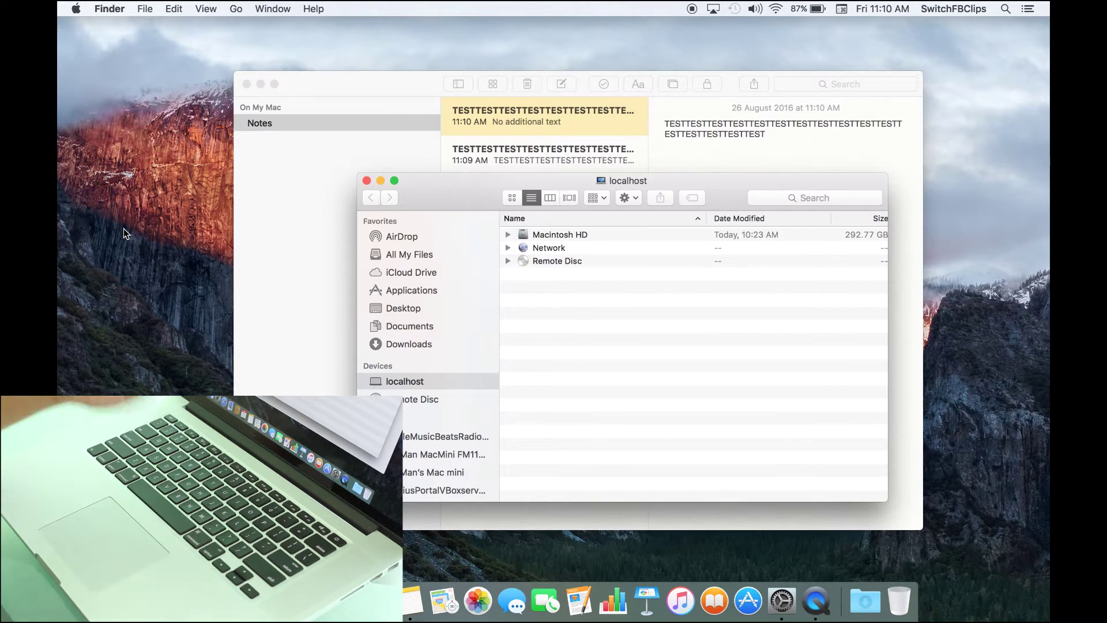
{"action": "key", "text": "super+shift"}
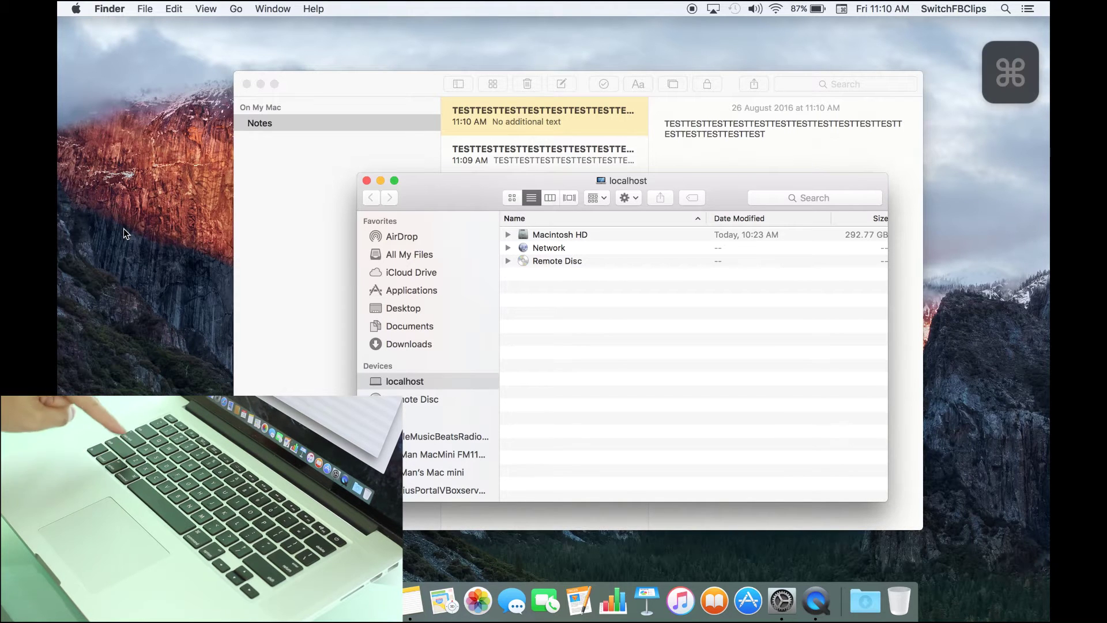
{"action": "key", "text": "super+shift+u"}
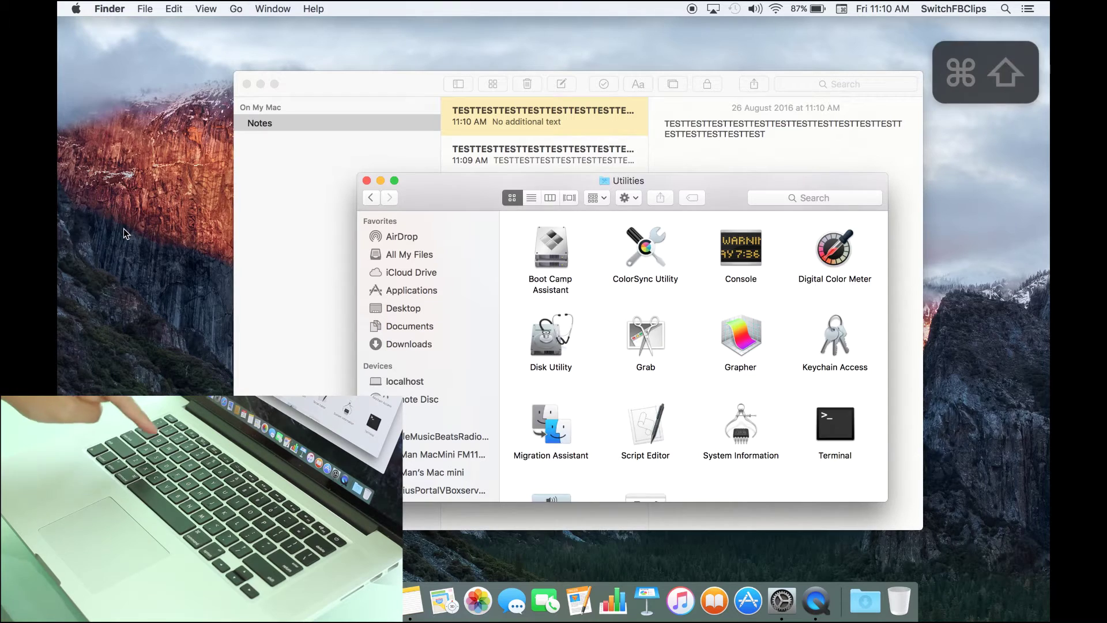
{"action": "key", "text": "super+shift+a"}
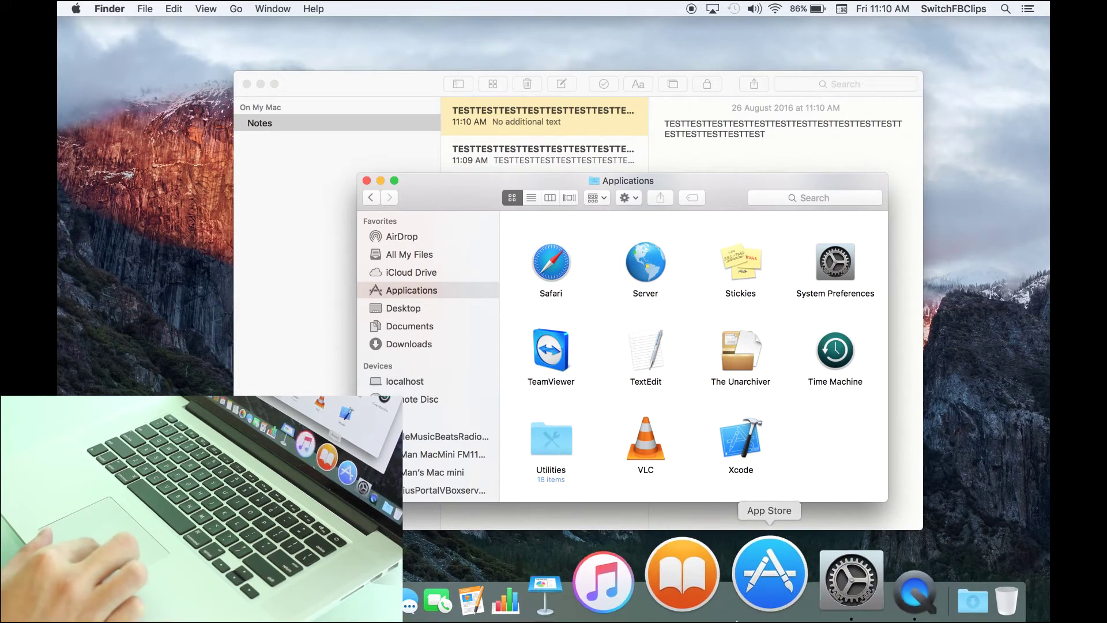
Bring the Accessibility Keyboard settings forward and shift the window up and right.
{"action": "left_click", "coordinate": [811, 574]}
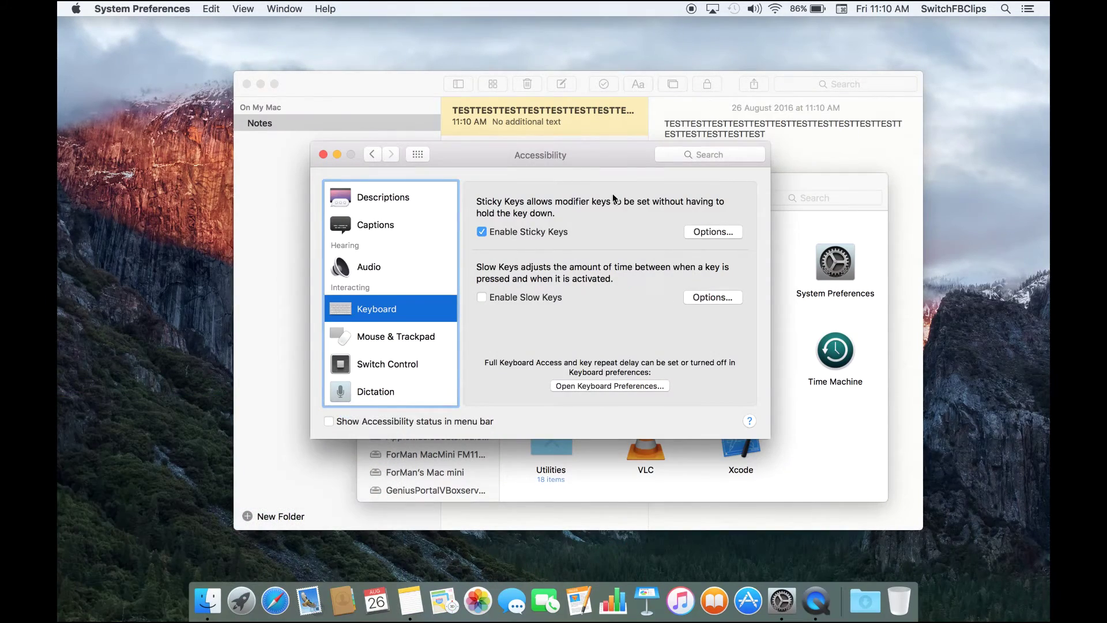
{"action": "left_click_drag", "start_coordinate": [572, 165], "coordinate": [594, 140]}
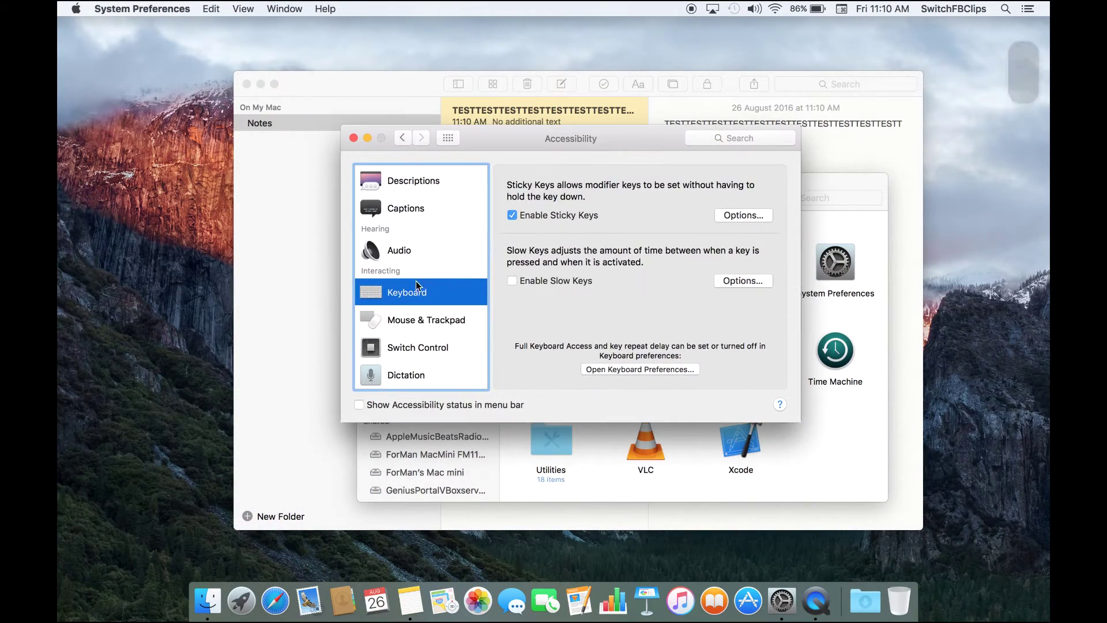